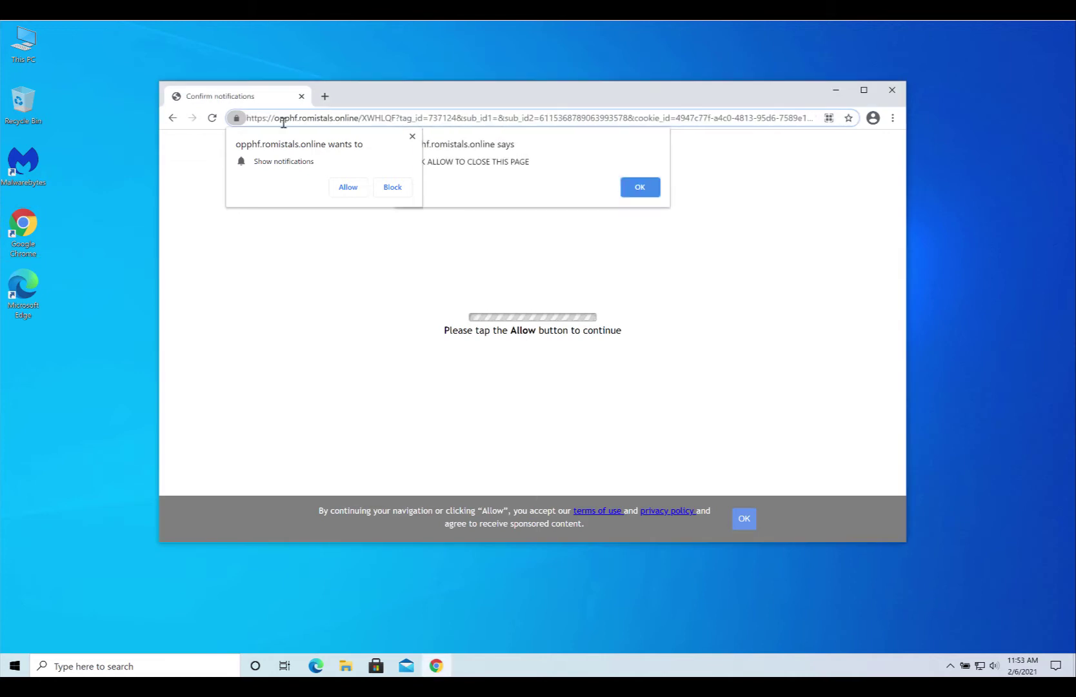
Allow the opphf.romistals.online site to show notifications.
key("shift+Home")
left_click(347, 186)
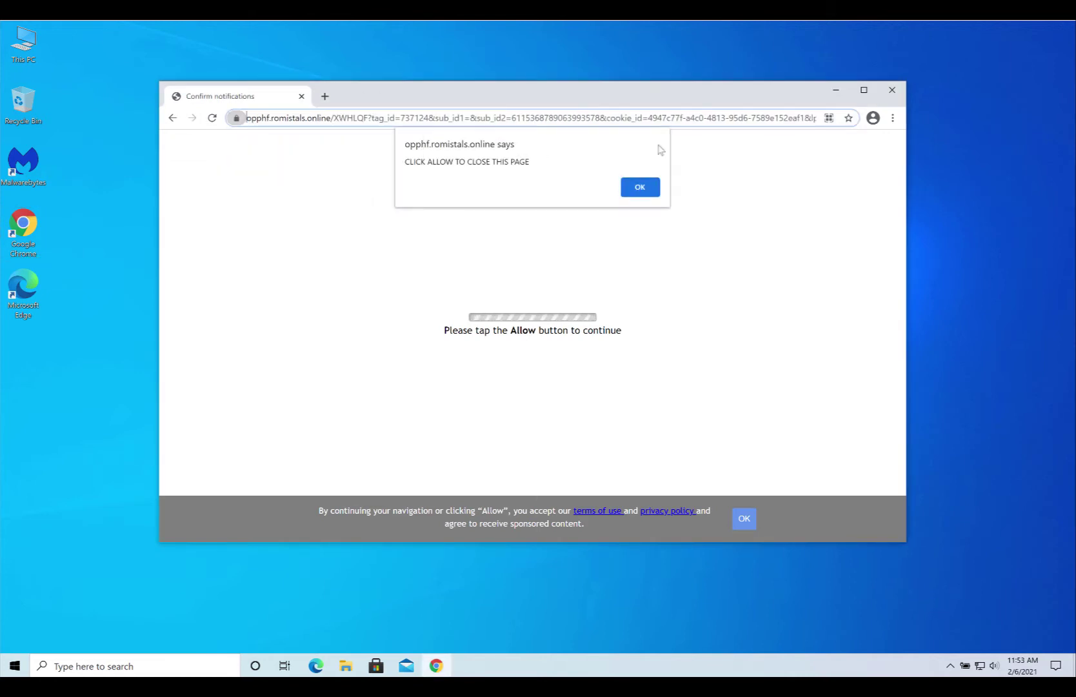
Open the browser's notification permissions within the site settings.
left_click(892, 118)
left_click(804, 330)
scroll(477, 404, "down", 5)
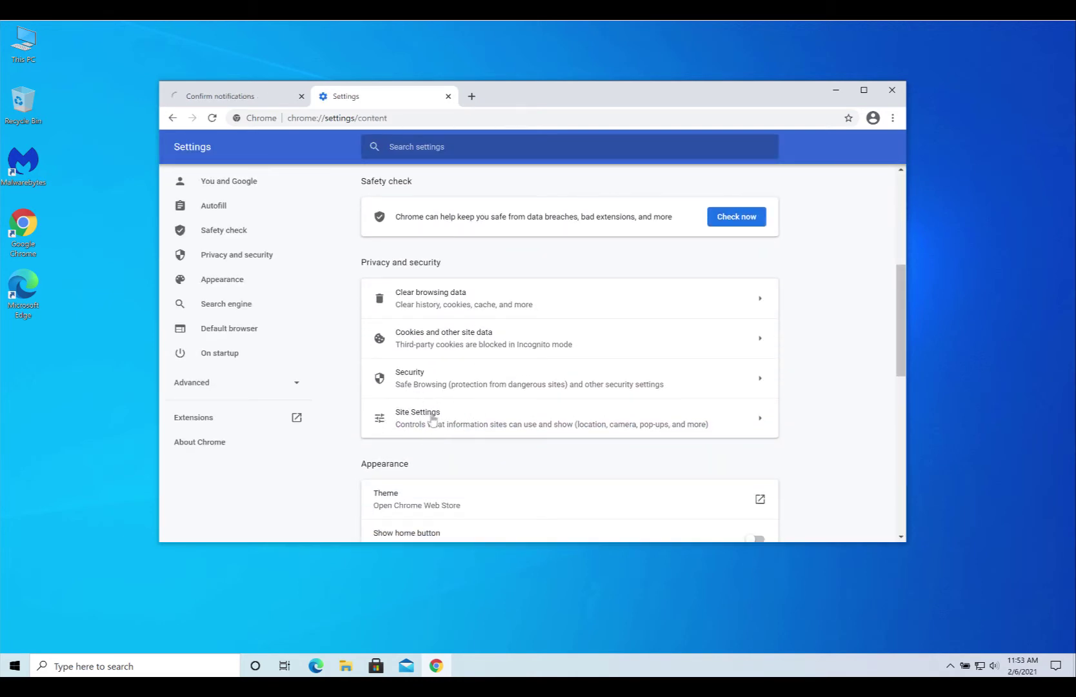
left_click(430, 418)
scroll(430, 413, "down", 4)
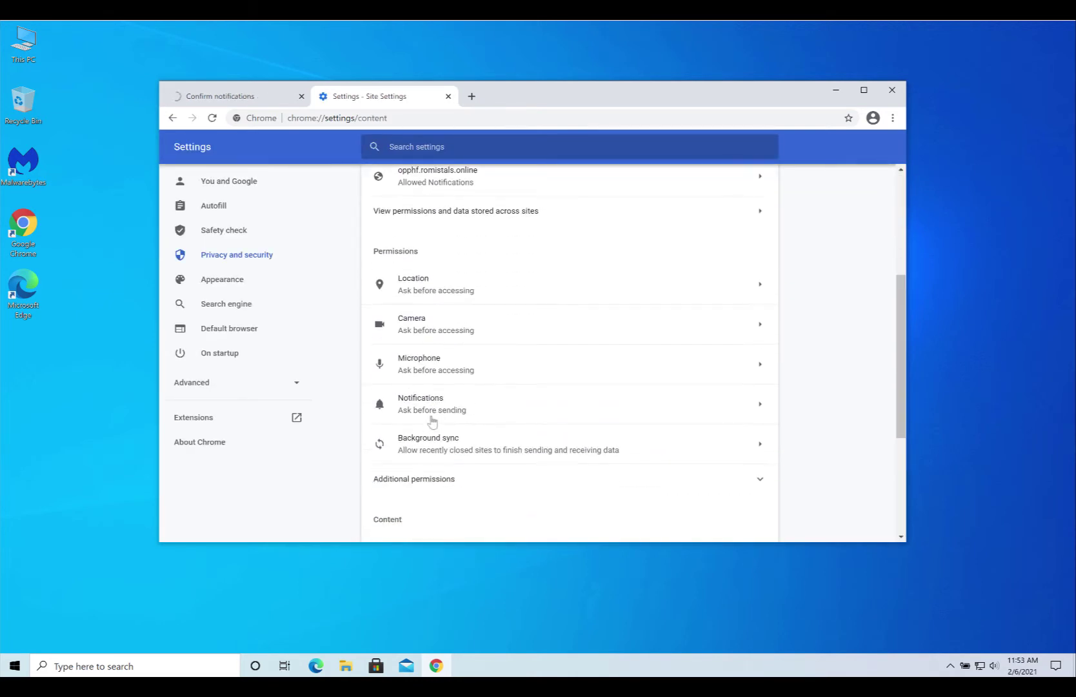
left_click(375, 387)
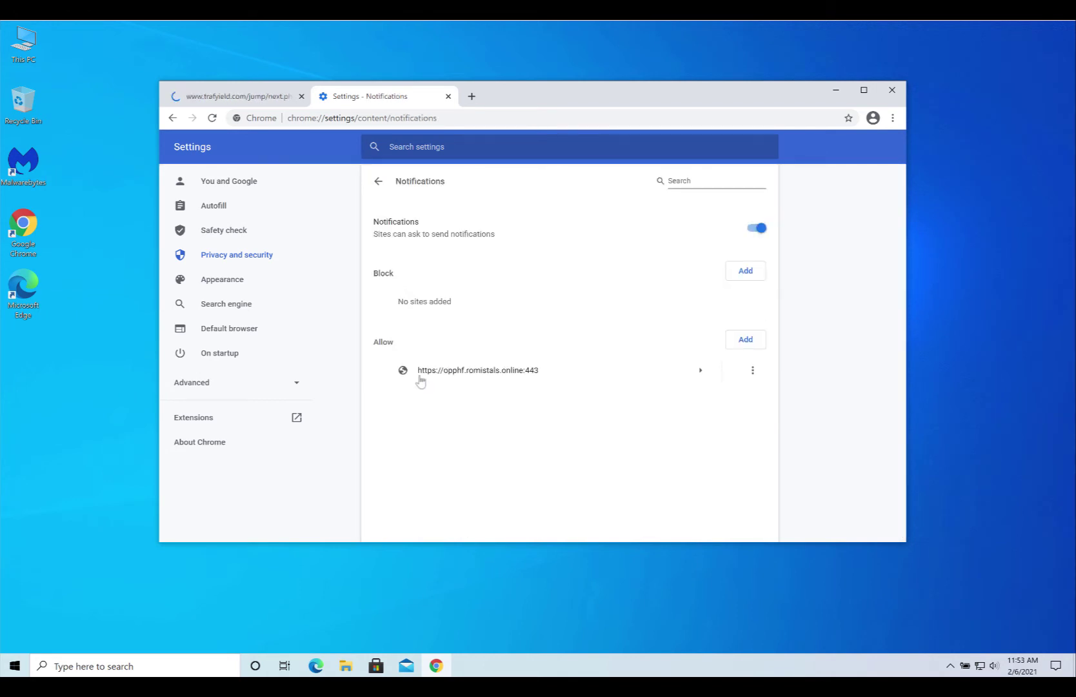
left_click(748, 374)
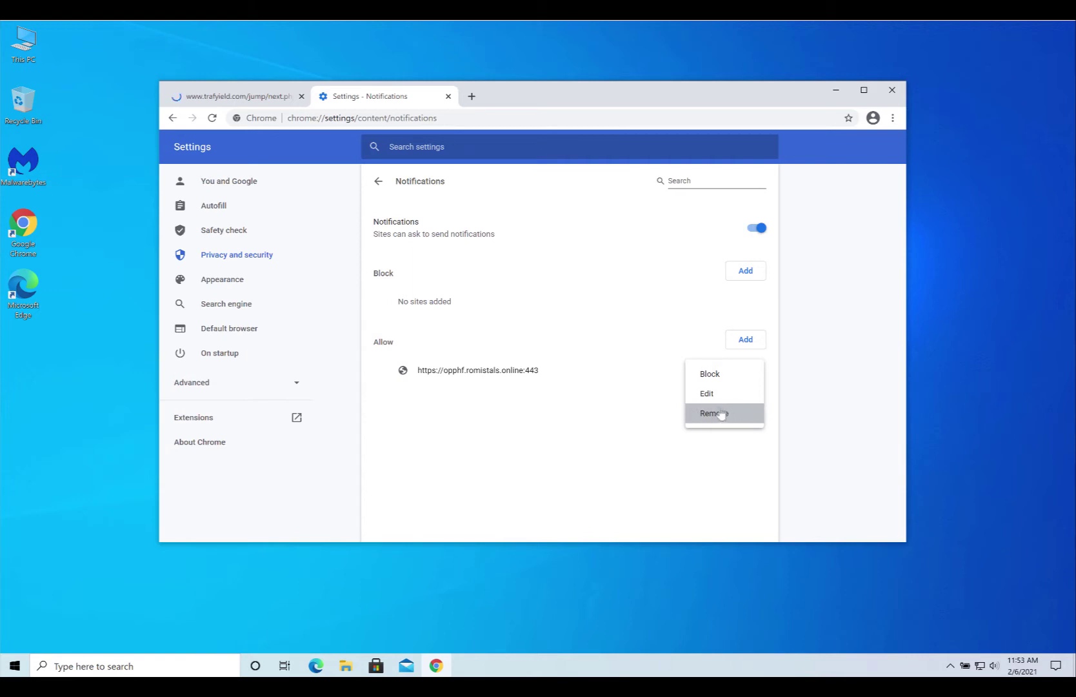
left_click(752, 420)
left_click(891, 90)
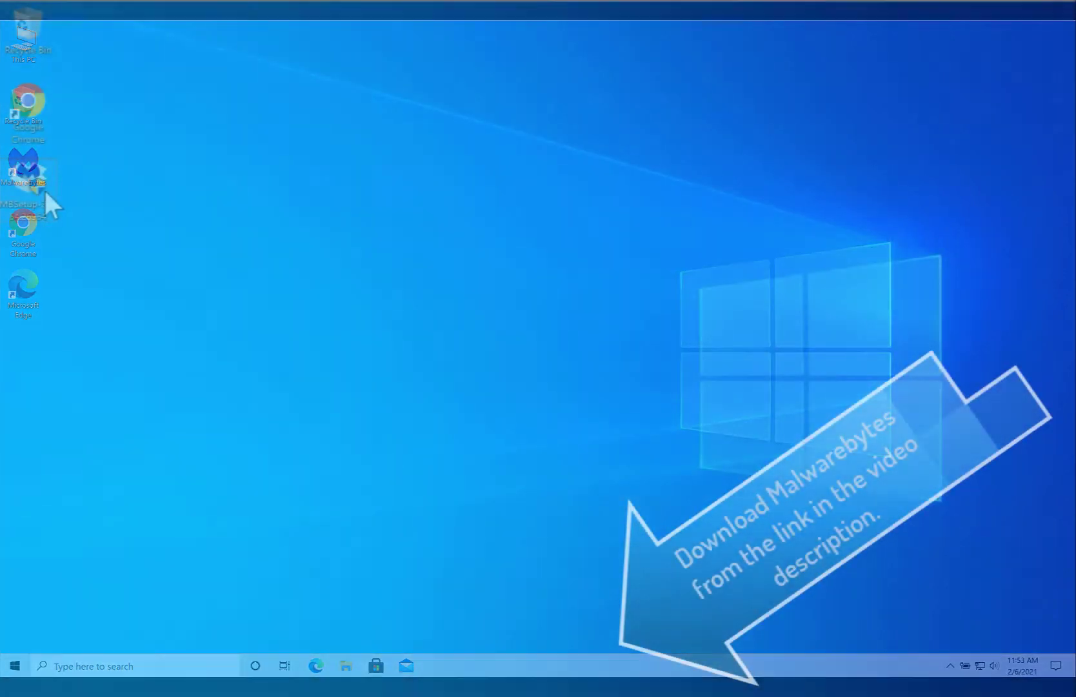
Run the MBSetup installer from the desktop as administrator and install Malwarebytes for a personal computer.
right_click(44, 188)
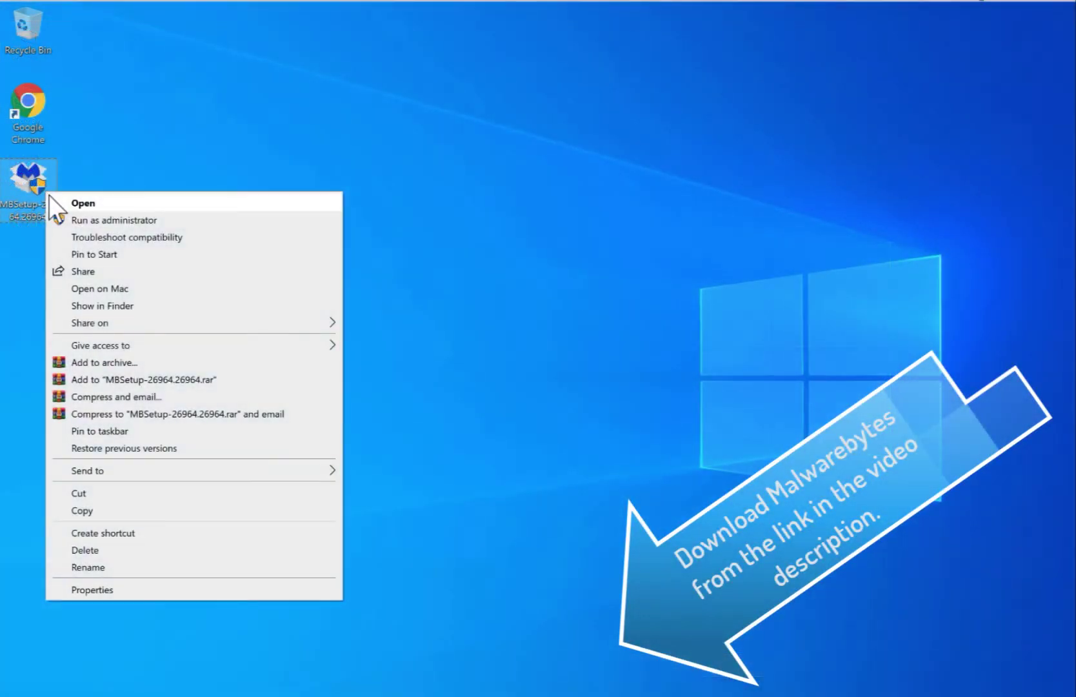
left_click(77, 220)
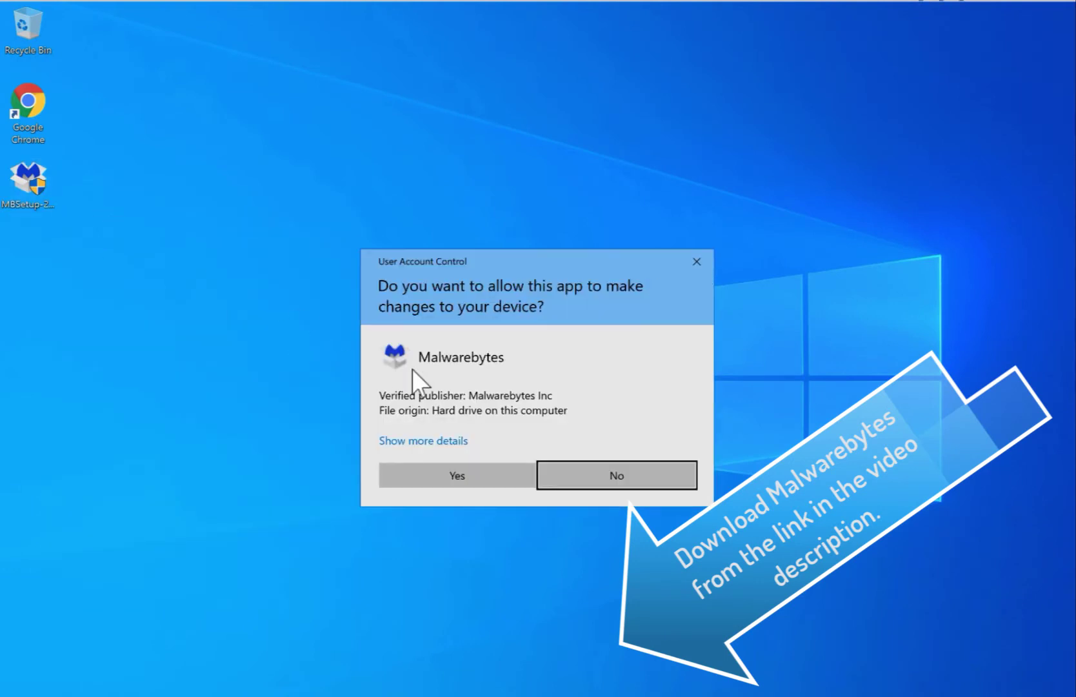
left_click(419, 475)
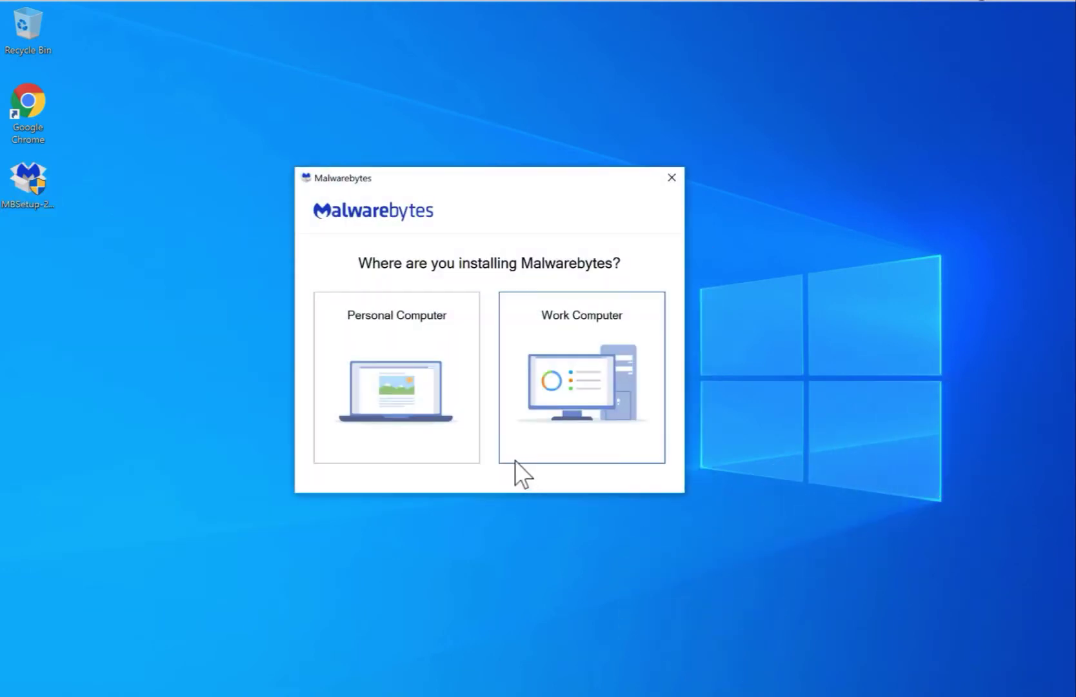
left_click(403, 352)
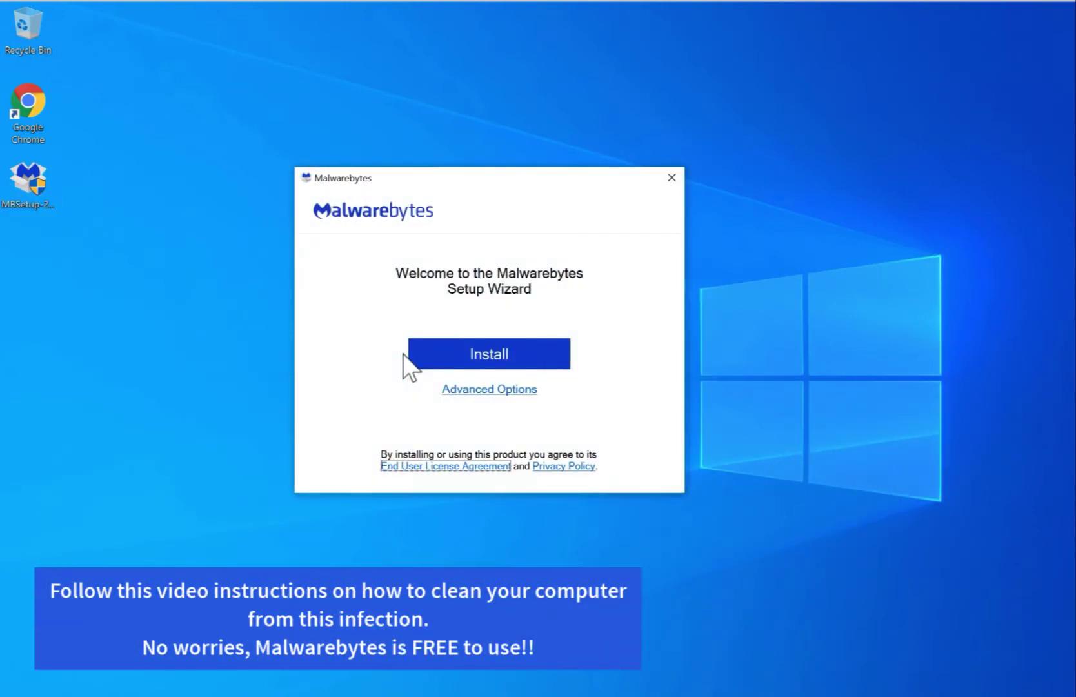
left_click(478, 359)
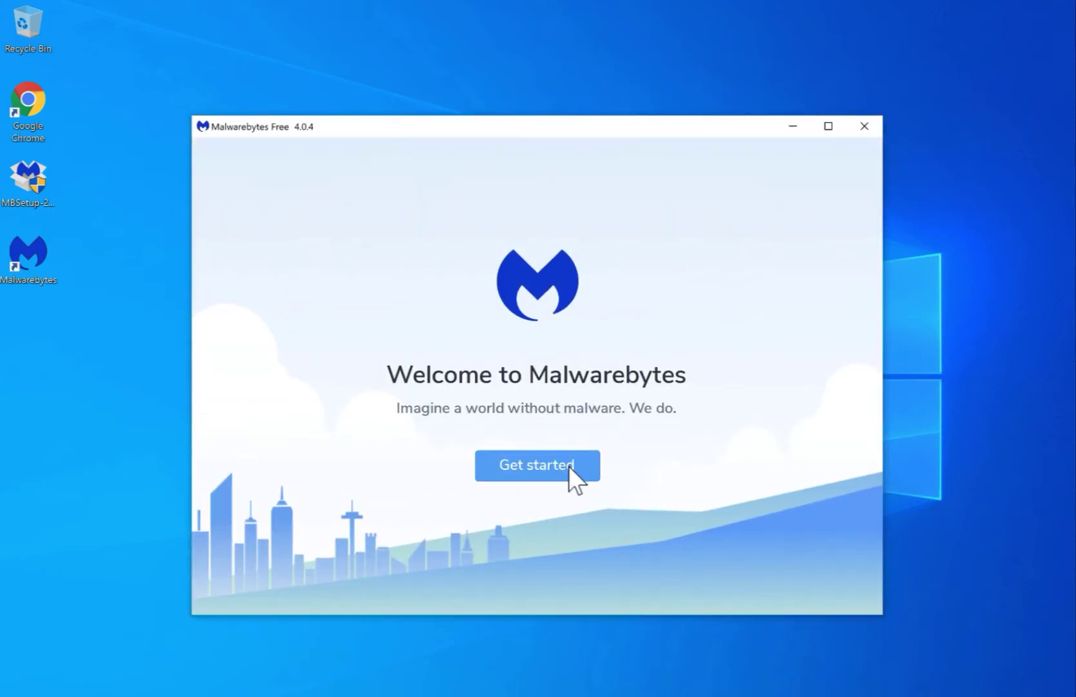
Go through the Malwarebytes welcome setup, view the 14-day Premium trial offer and decline it to just scan.
left_click(569, 466)
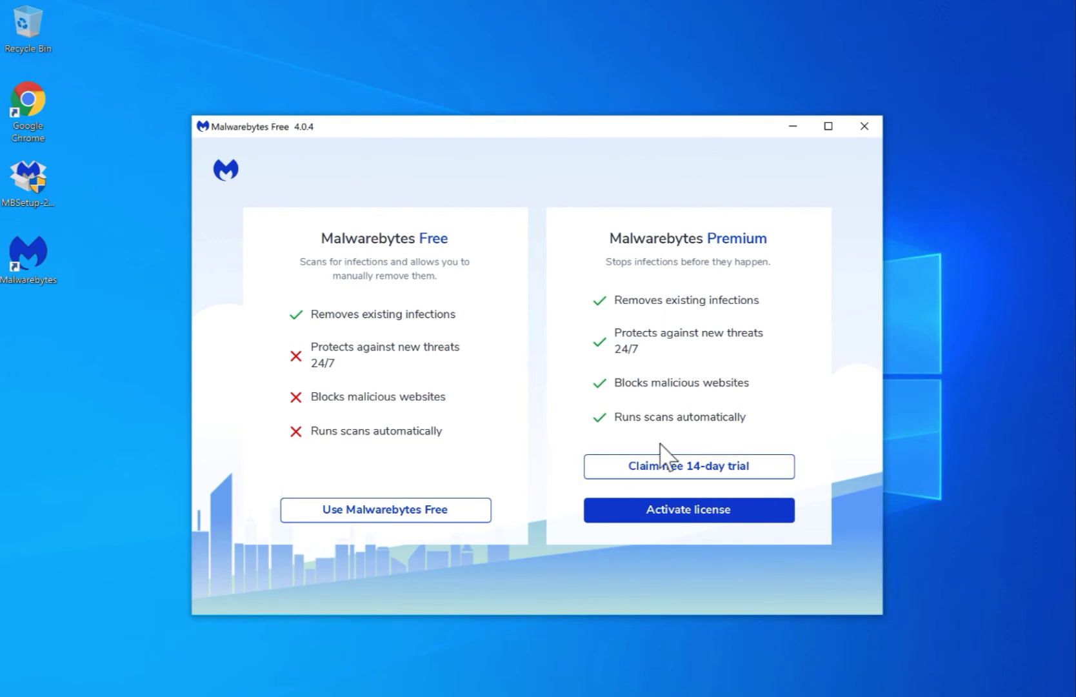
left_click(742, 465)
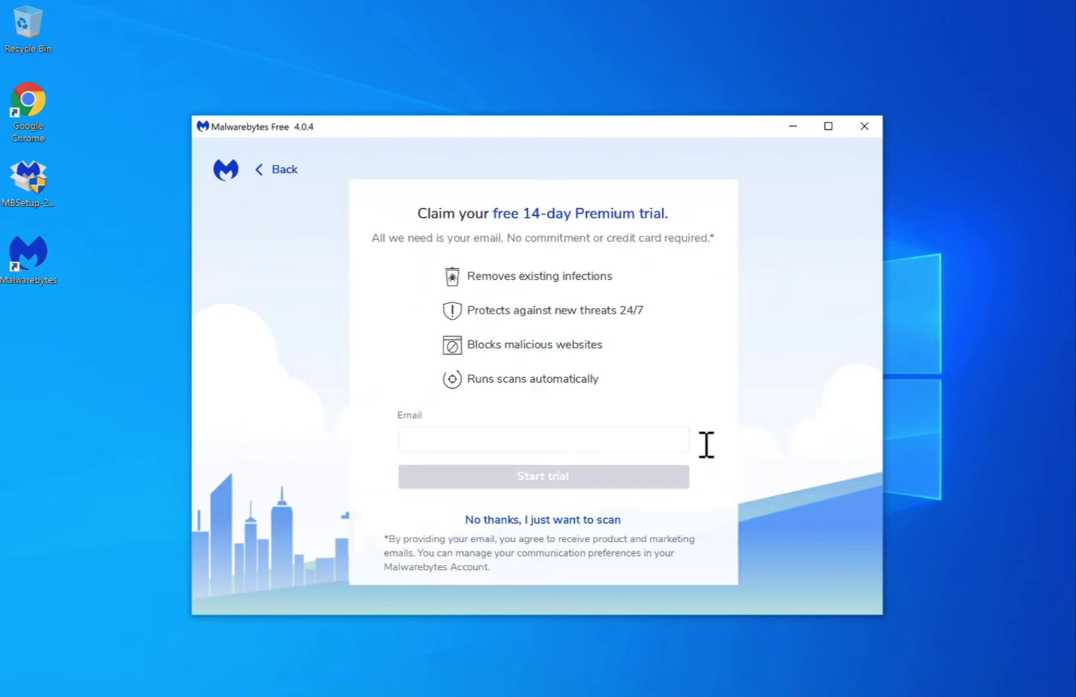
left_click(593, 516)
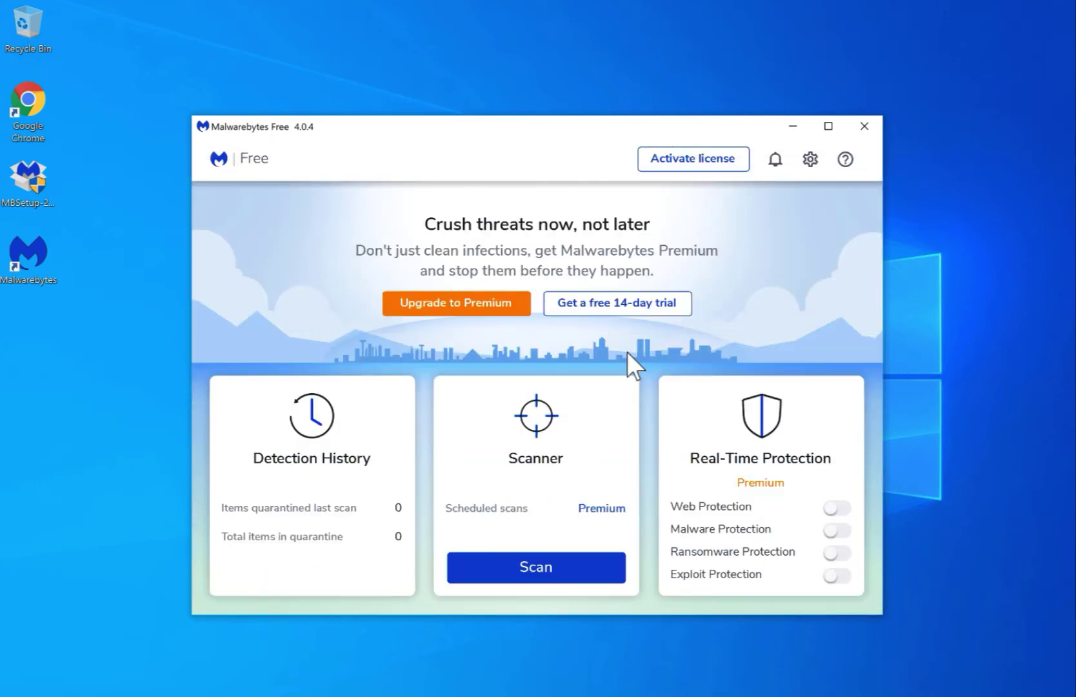
Start the free 14-day Premium trial, entering the e-mail address it requires.
left_click(646, 308)
left_click(553, 434)
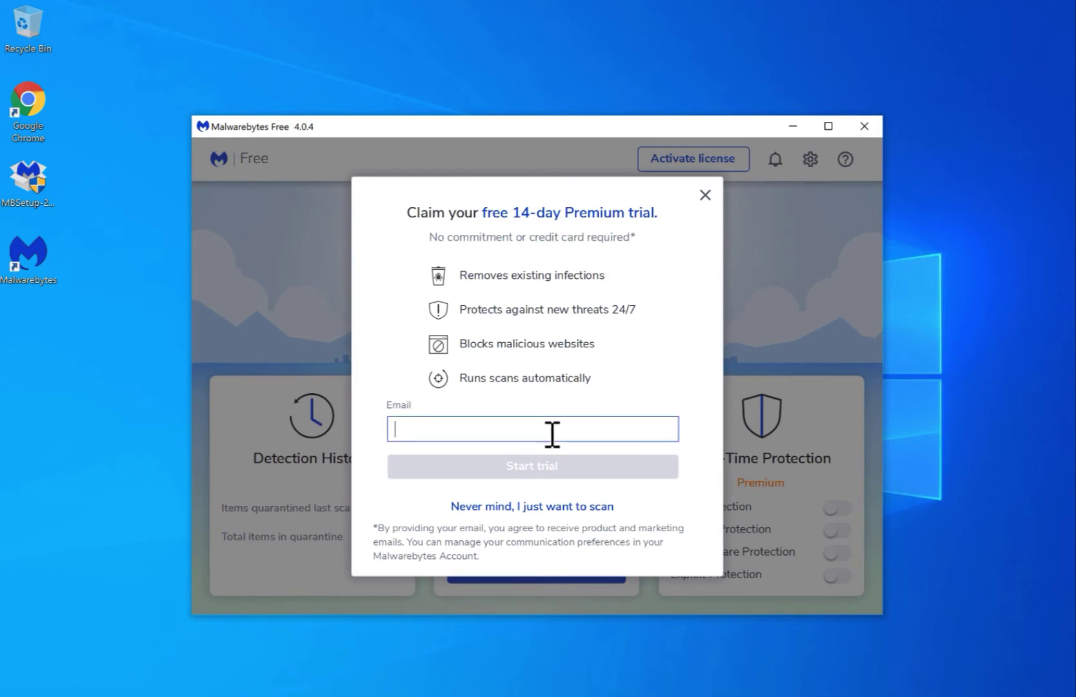
type("your@email.com")
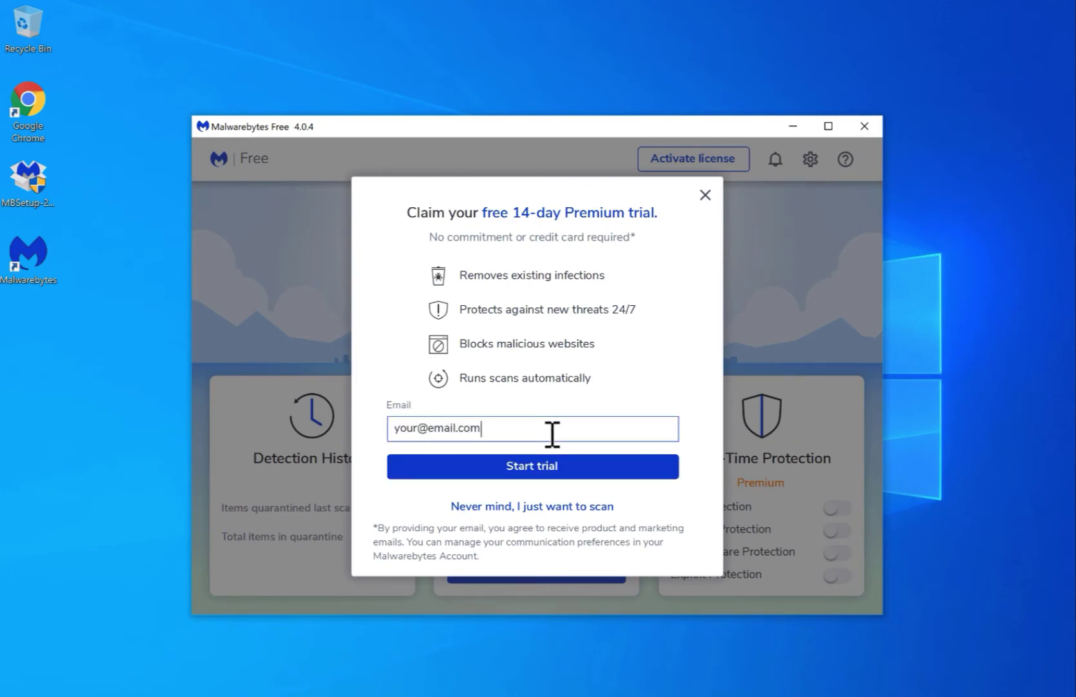
left_click(535, 463)
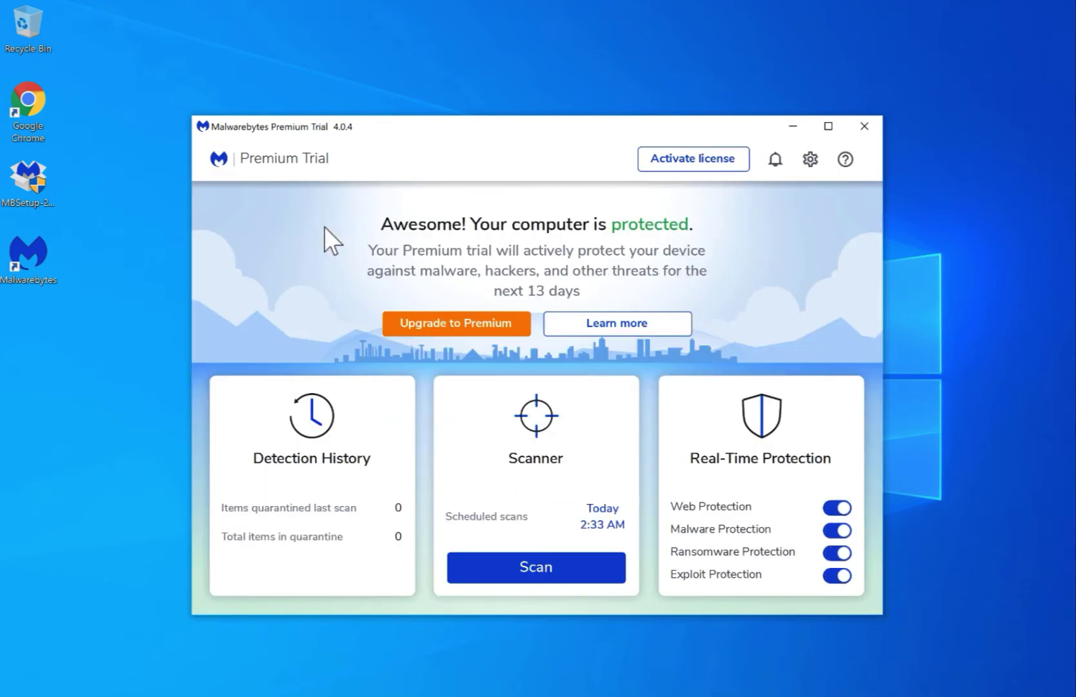
Run a threat scan of the computer and check the notifications while it is in progress.
left_click(547, 560)
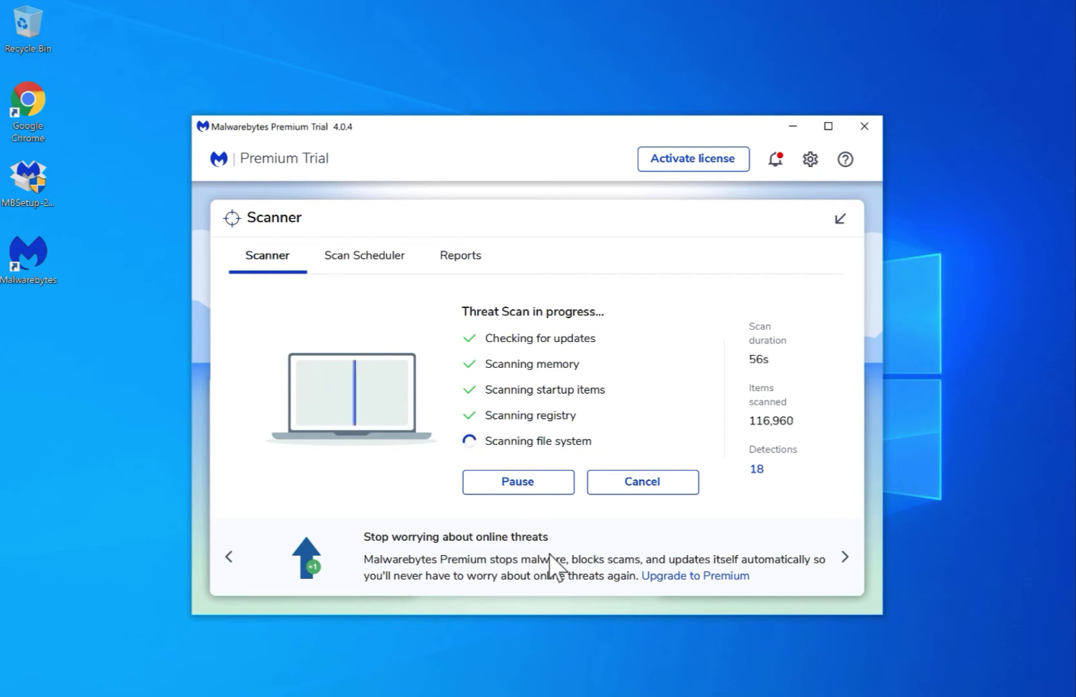
left_click(775, 158)
left_click(684, 168)
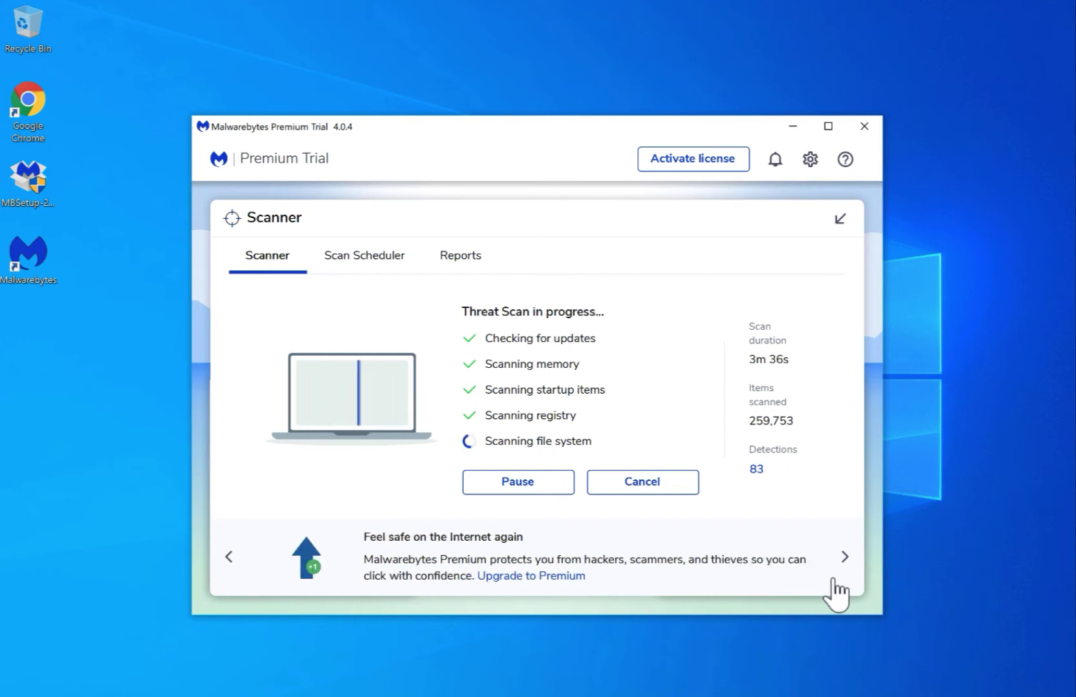
left_click(833, 580)
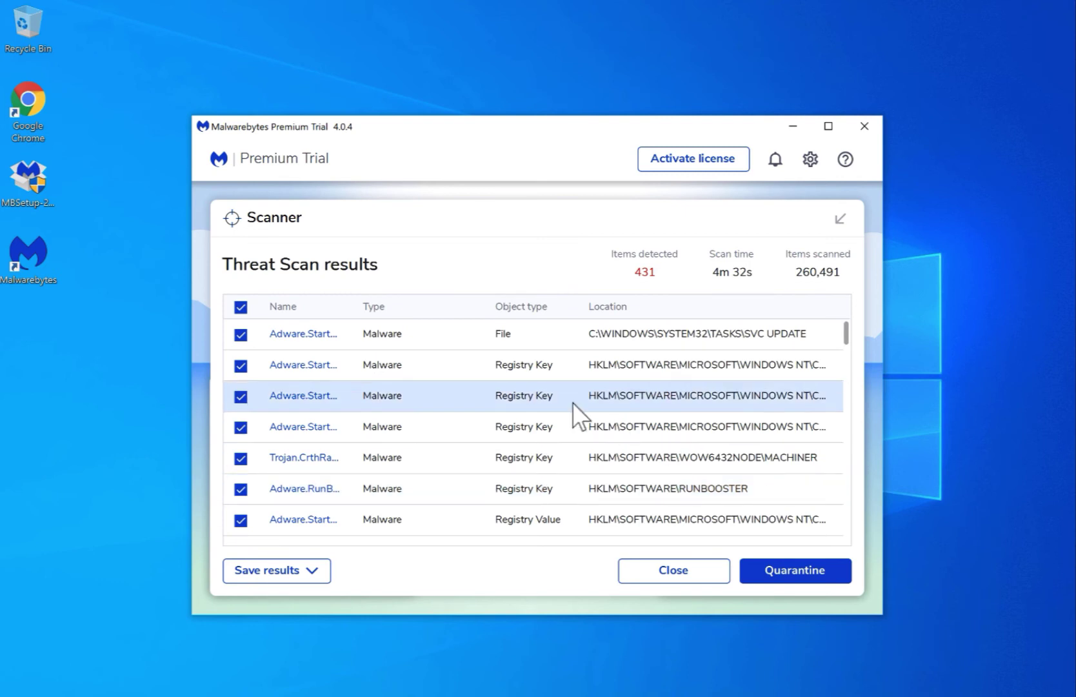
Widen the Name, Type and Object type columns of the scan results and examine the detected threats through the end of the list.
left_click_drag(352, 312, 425, 316)
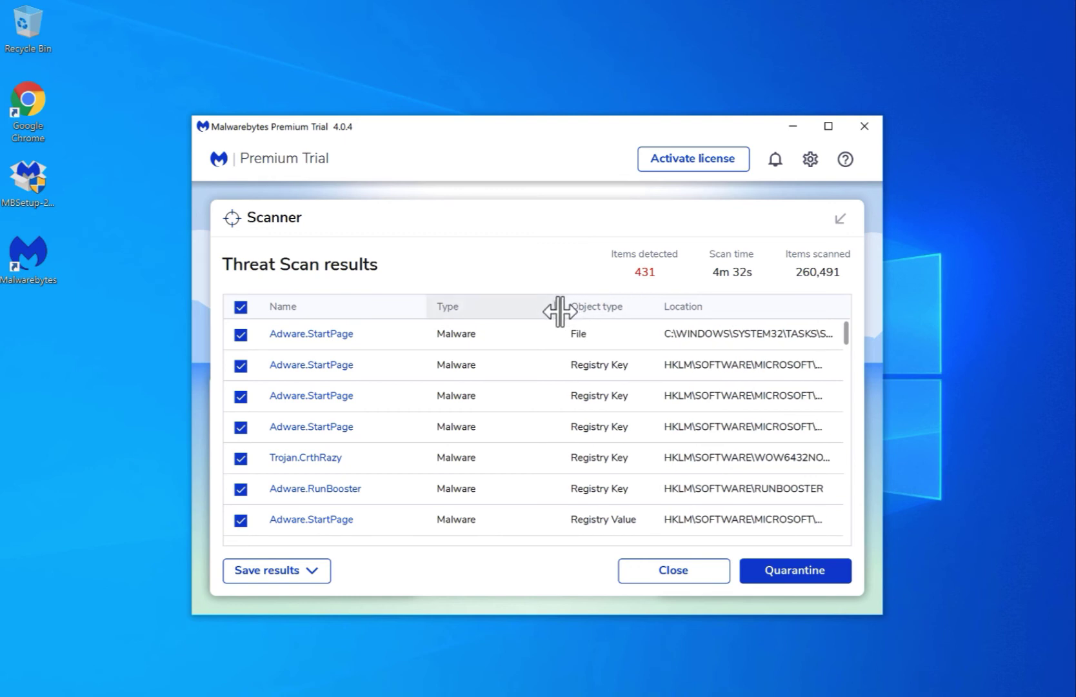
left_click_drag(562, 309, 584, 309)
left_click_drag(675, 308, 752, 326)
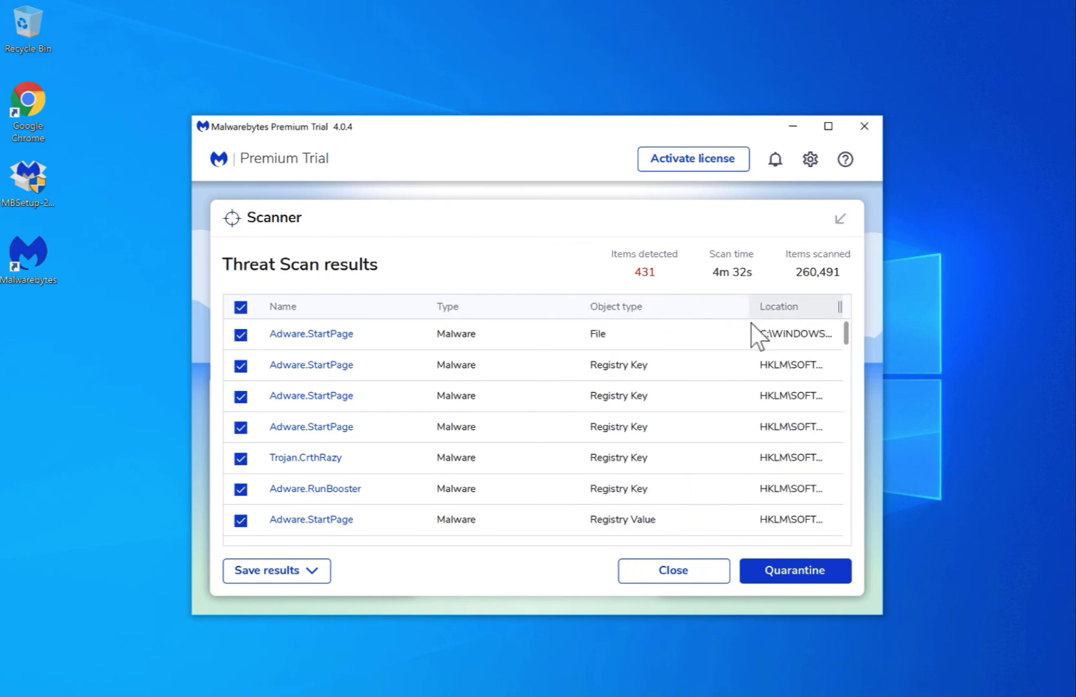
scroll(727, 405, "down", 3)
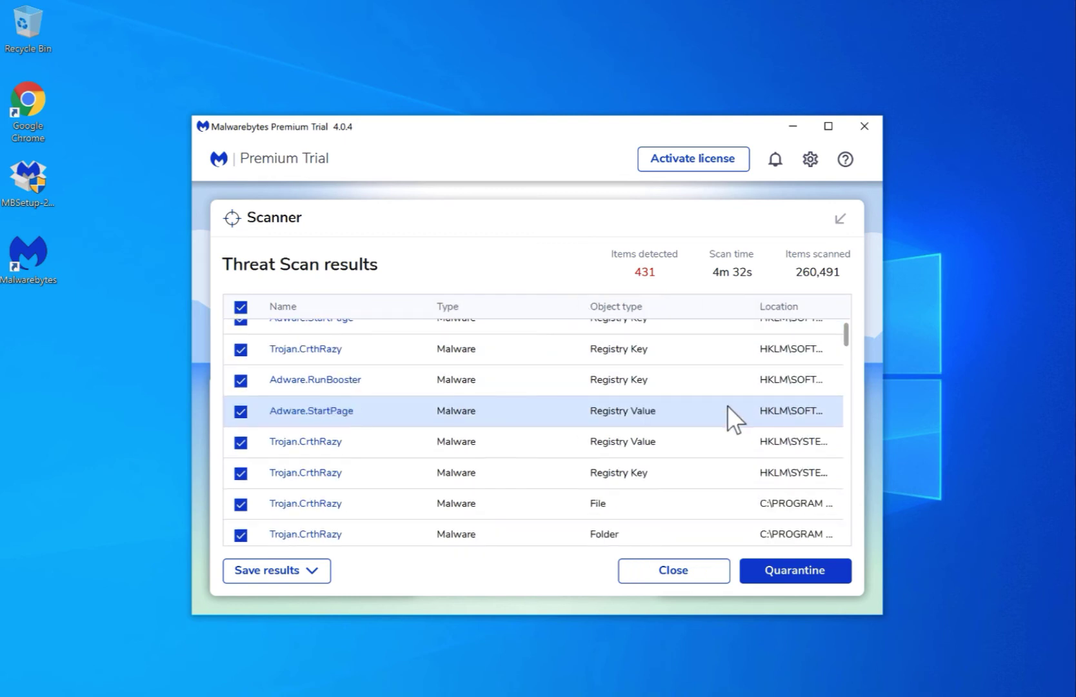
scroll(727, 405, "down", 1)
scroll(846, 347, "down", 5)
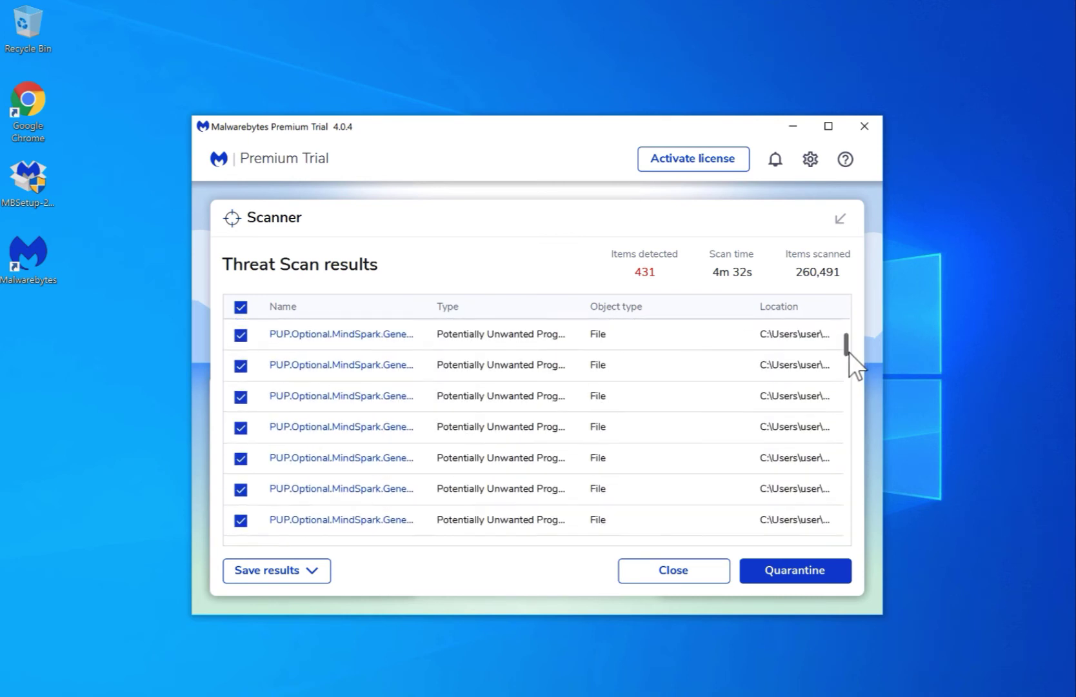
scroll(853, 365, "down", 1)
left_click_drag(432, 305, 498, 308)
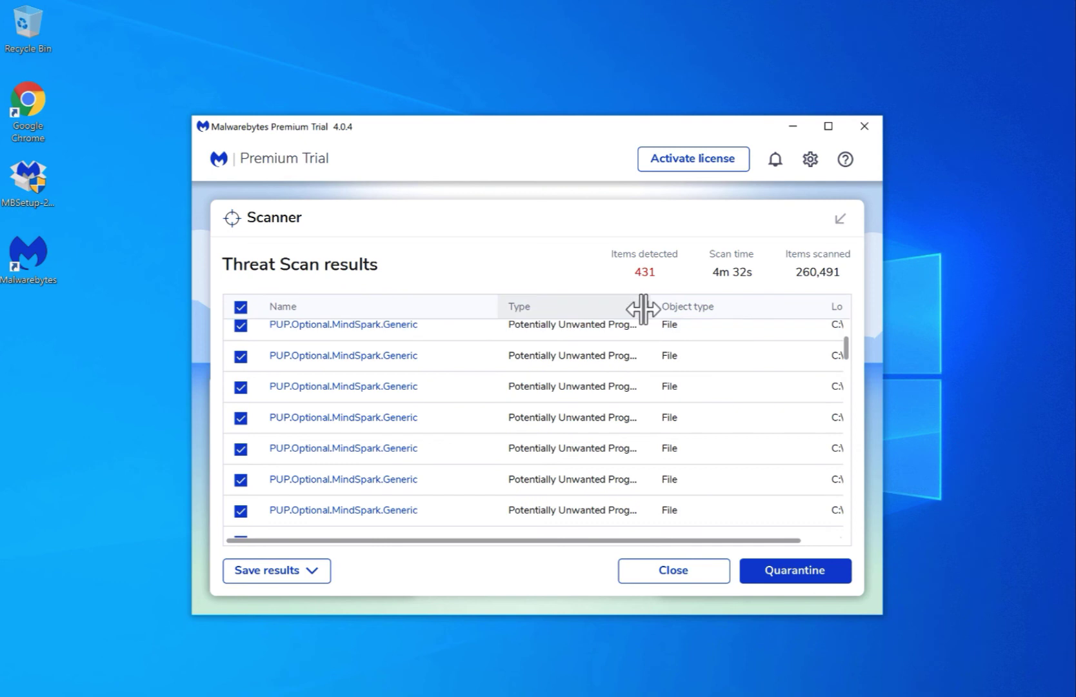
left_click_drag(643, 309, 675, 306)
scroll(845, 351, "down", 1)
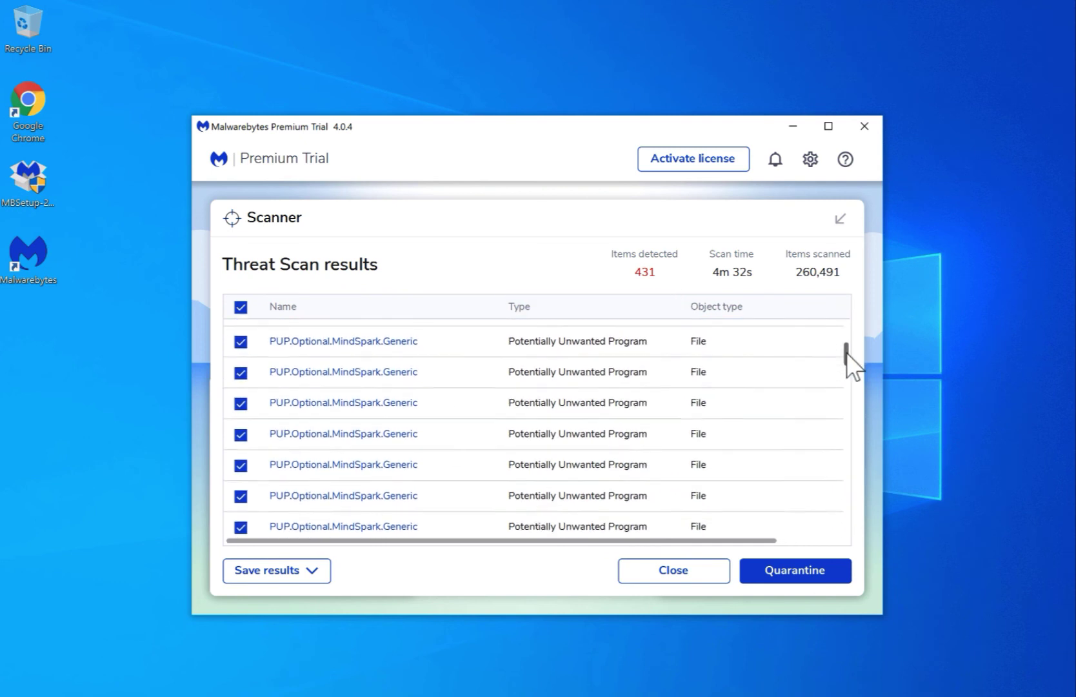
left_click_drag(846, 353, 838, 538)
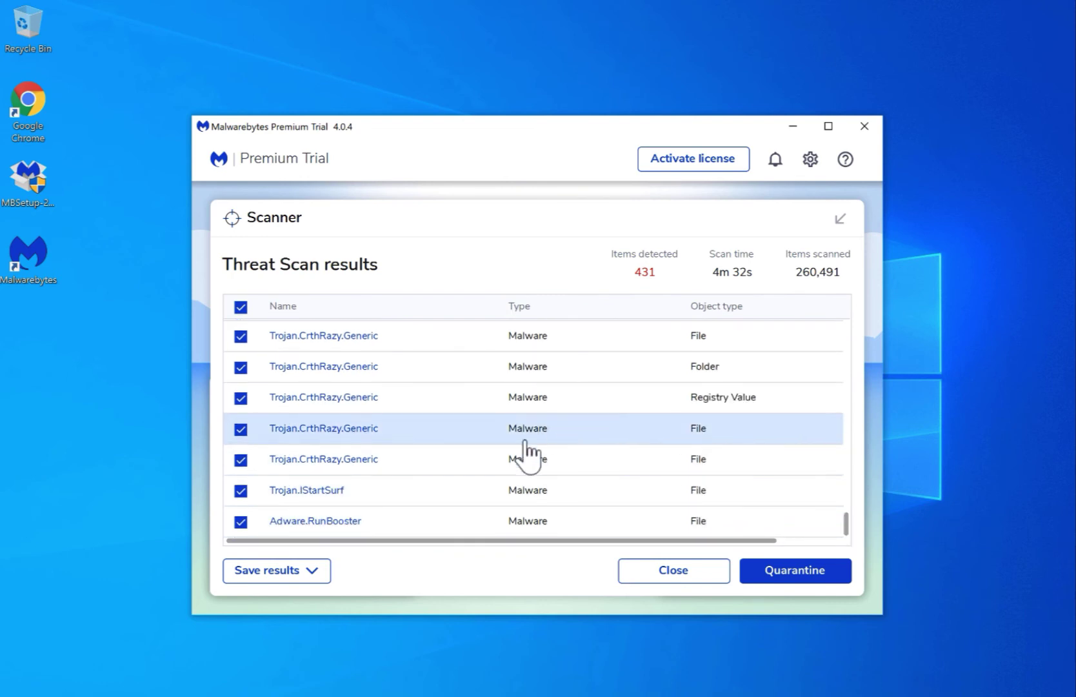
Quarantine all detected threats, then dismiss the scan summary and close Malwarebytes.
left_click(801, 573)
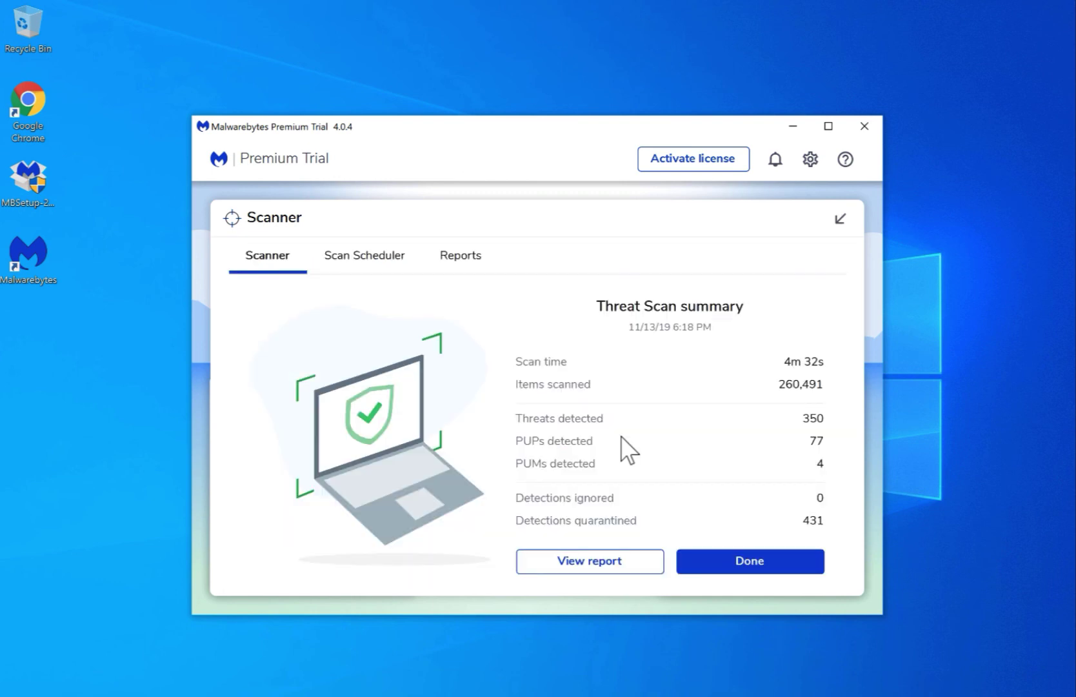
left_click(748, 561)
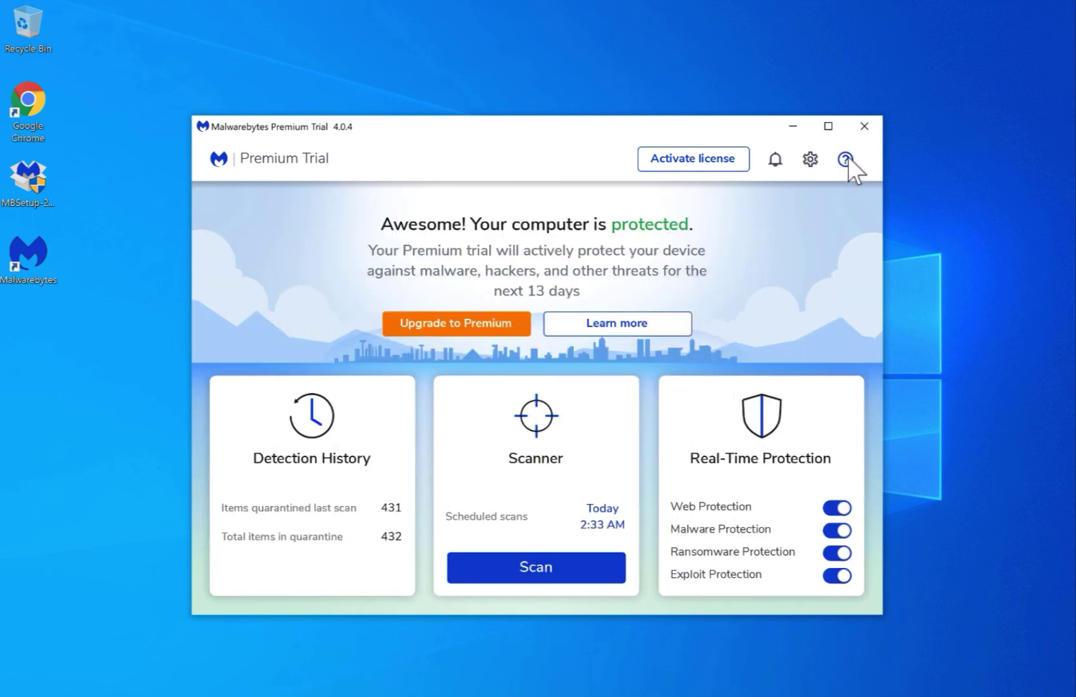
left_click(863, 127)
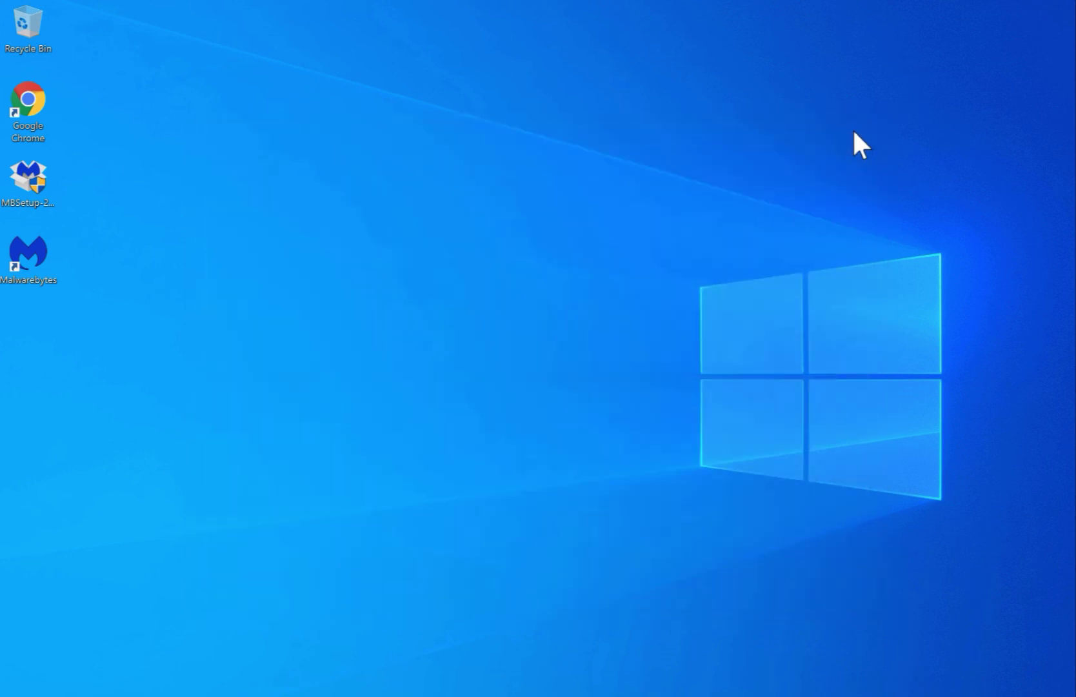